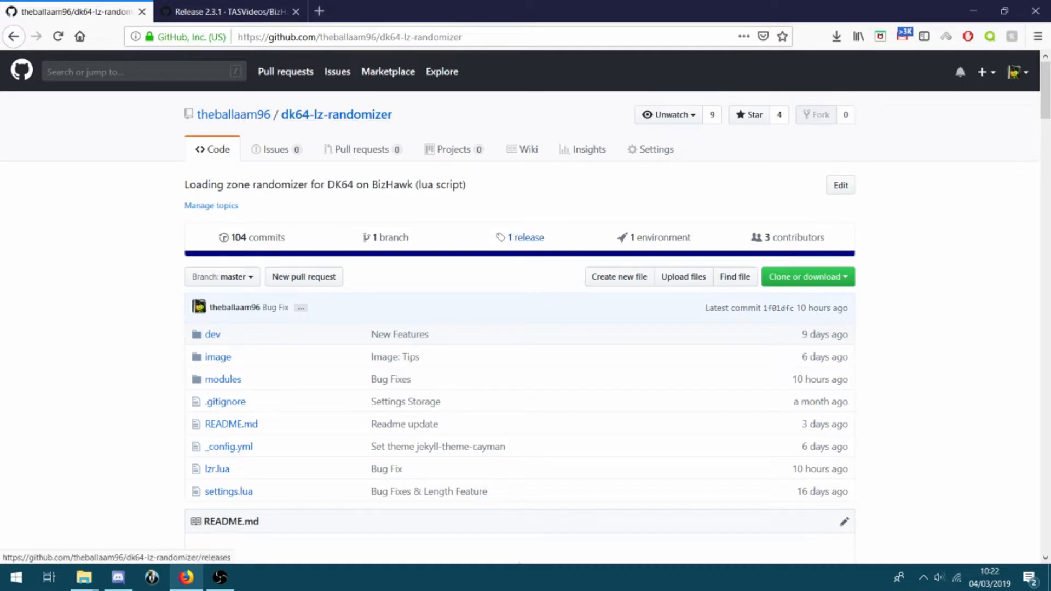
- Download dk64-lz-randomizer.zip from the repository's Version 1.0 release and save the file
{"action": "left_click", "coordinate": [525, 237]}
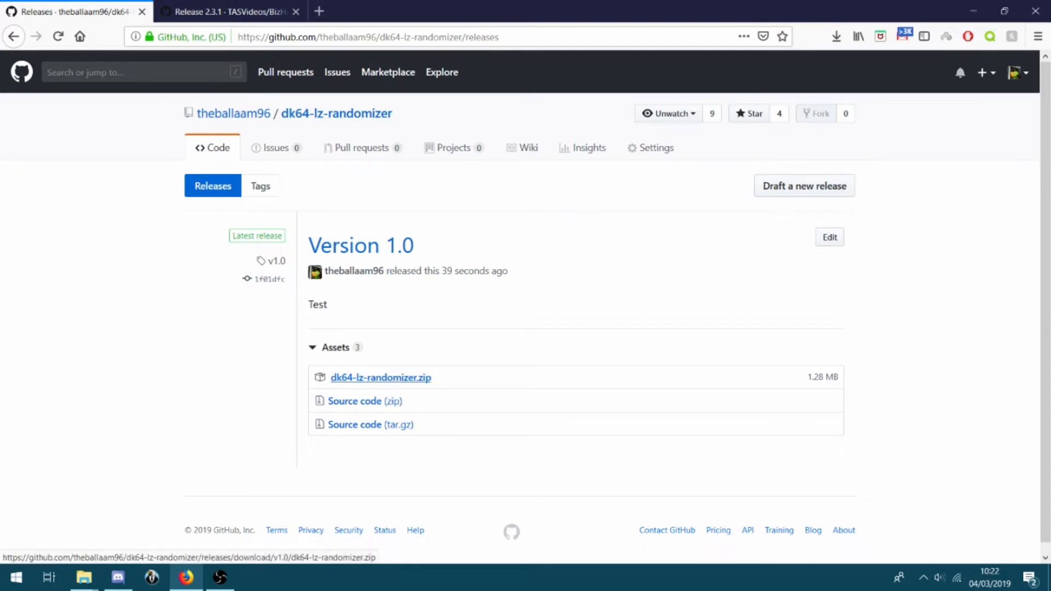
{"action": "left_click", "coordinate": [381, 378]}
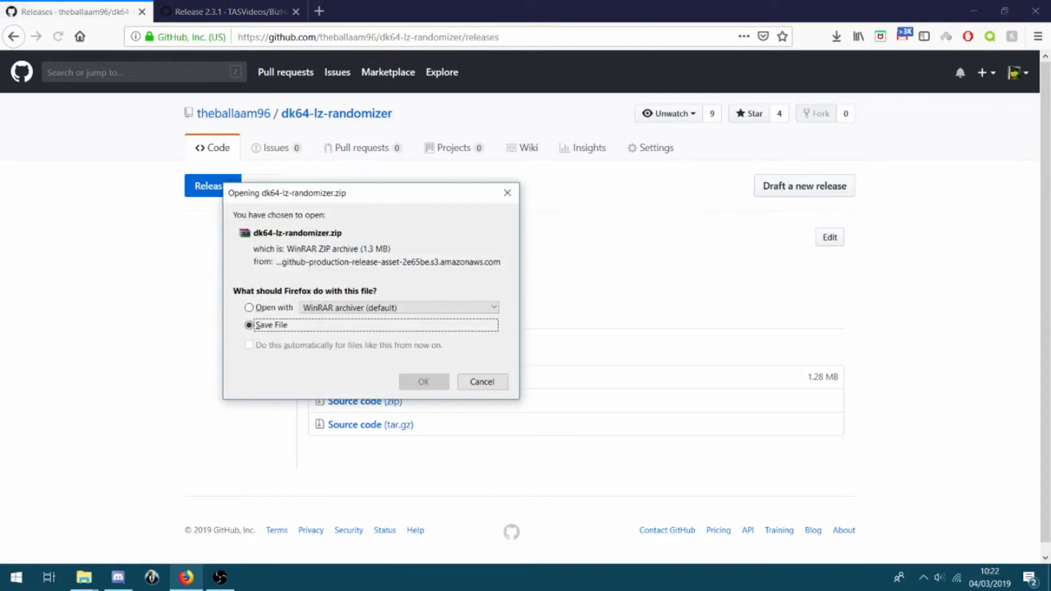
{"action": "key", "text": "Return"}
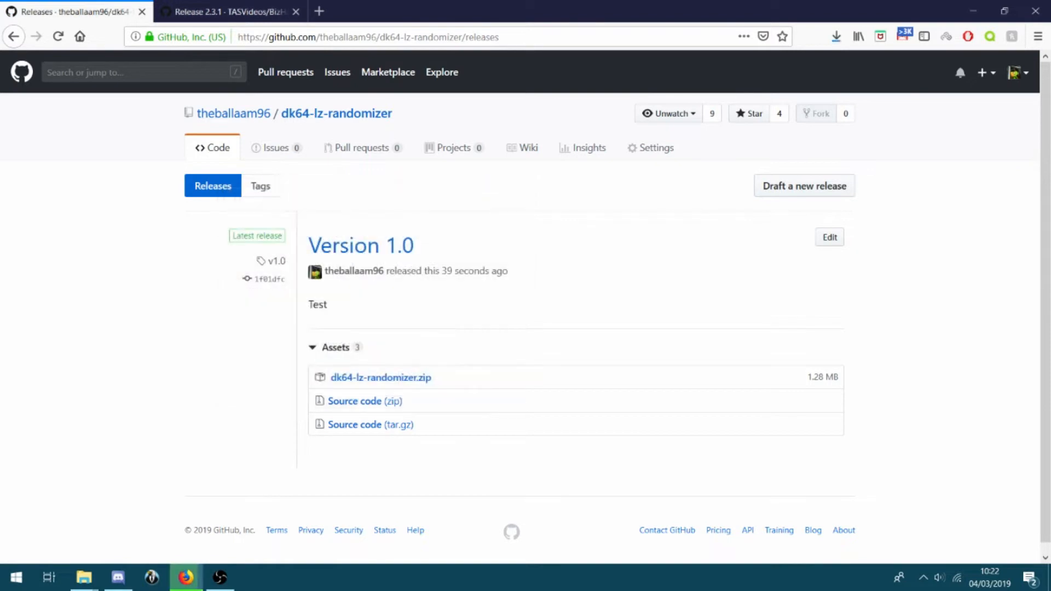
- Look through the BizHawk releases list from the newest versions back to the older 1.12 versions on the following page
{"action": "left_click", "coordinate": [230, 12]}
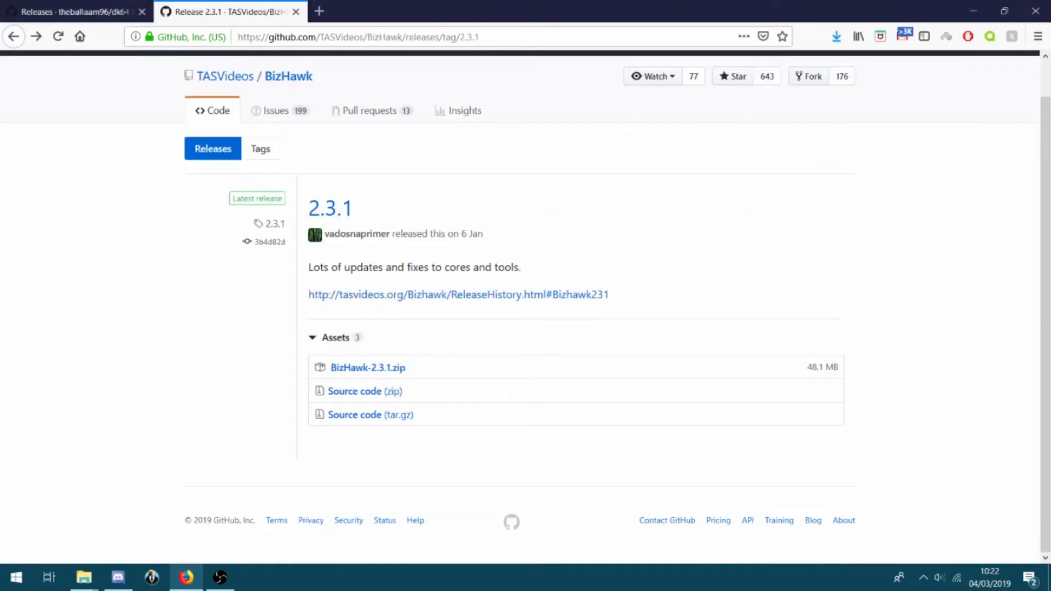
{"action": "left_click", "coordinate": [14, 36]}
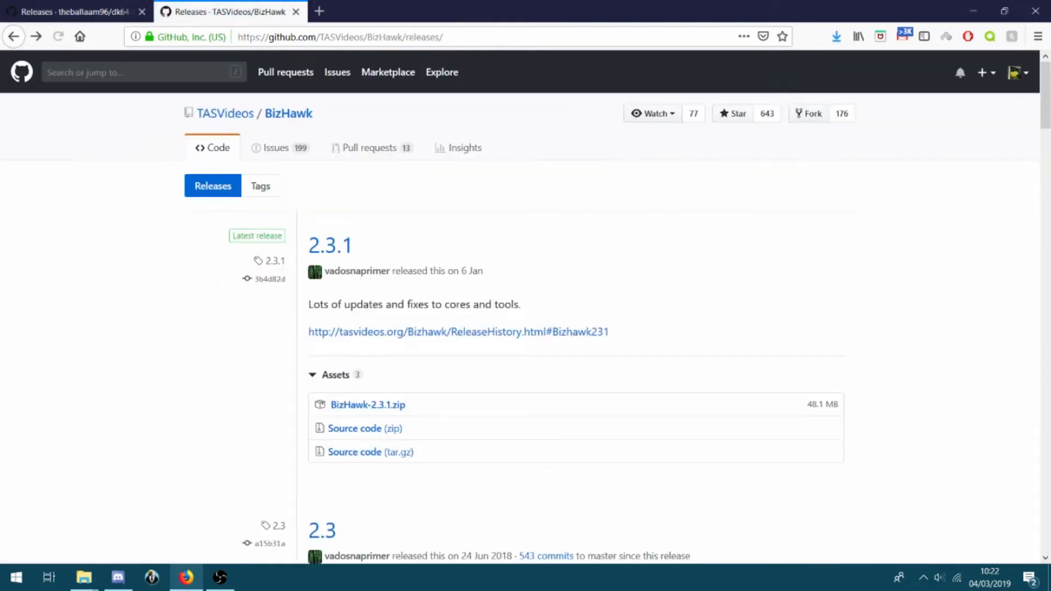
{"action": "scroll", "coordinate": [525, 306], "scroll_direction": "down", "scroll_amount": 10}
{"action": "scroll", "coordinate": [525, 306], "scroll_direction": "down", "scroll_amount": 10}
{"action": "scroll", "coordinate": [525, 306], "scroll_direction": "up", "scroll_amount": 3}
{"action": "scroll", "coordinate": [525, 306], "scroll_direction": "down", "scroll_amount": 6}
{"action": "scroll", "coordinate": [525, 306], "scroll_direction": "up", "scroll_amount": 8}
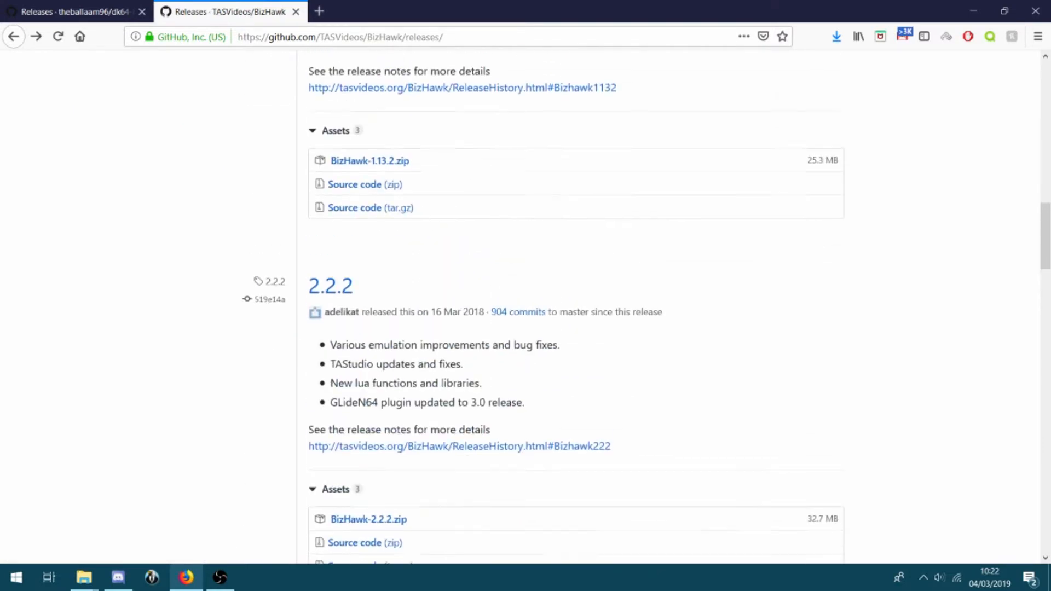
{"action": "scroll", "coordinate": [525, 307], "scroll_direction": "up", "scroll_amount": 2}
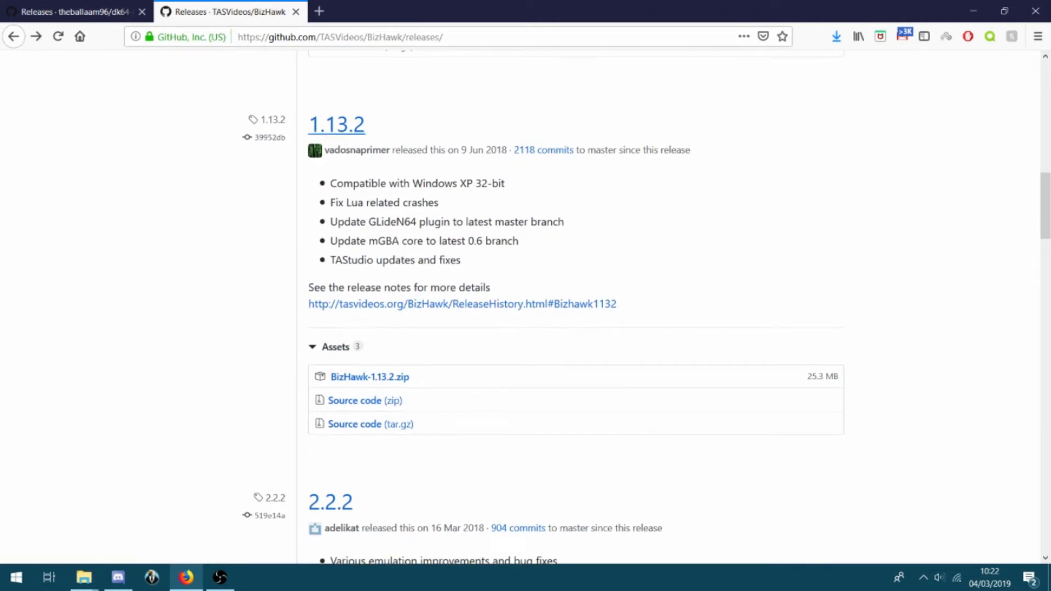
{"action": "scroll", "coordinate": [525, 306], "scroll_direction": "down", "scroll_amount": 20}
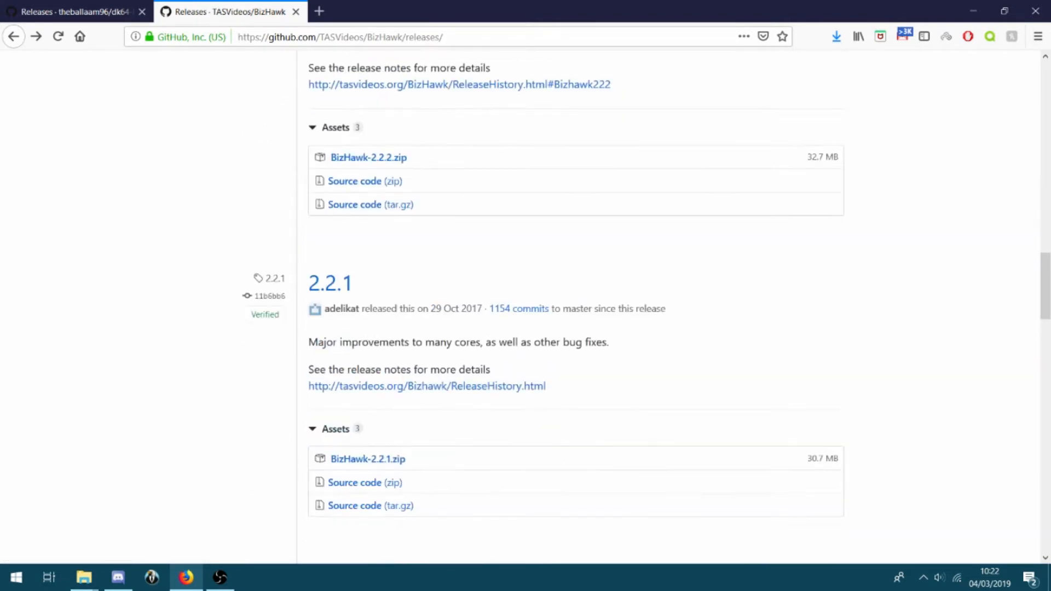
{"action": "scroll", "coordinate": [378, 258], "scroll_direction": "down", "scroll_amount": 15}
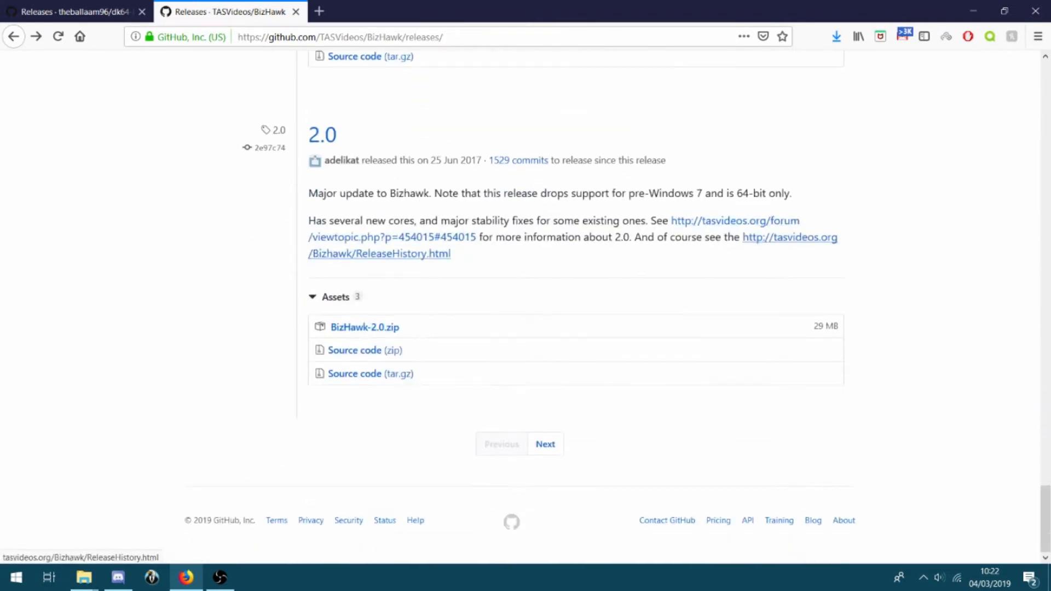
{"action": "left_click", "coordinate": [545, 444]}
{"action": "scroll", "coordinate": [525, 306], "scroll_direction": "down", "scroll_amount": 8}
{"action": "scroll", "coordinate": [526, 307], "scroll_direction": "down", "scroll_amount": 10}
{"action": "scroll", "coordinate": [525, 307], "scroll_direction": "up", "scroll_amount": 6}
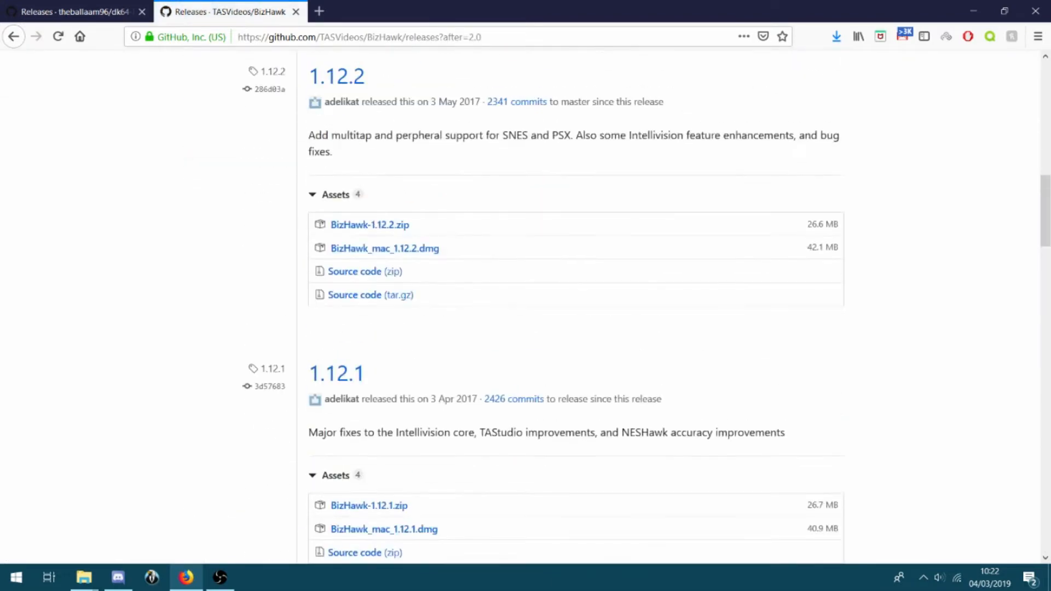
{"action": "scroll", "coordinate": [525, 306], "scroll_direction": "down", "scroll_amount": 6}
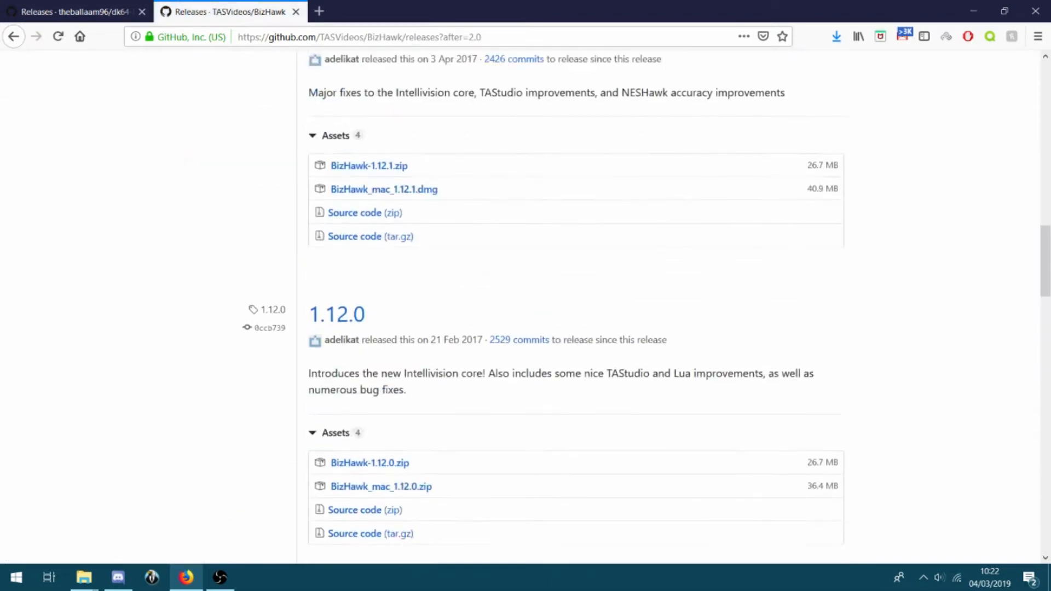
{"action": "scroll", "coordinate": [525, 307], "scroll_direction": "up", "scroll_amount": 4}
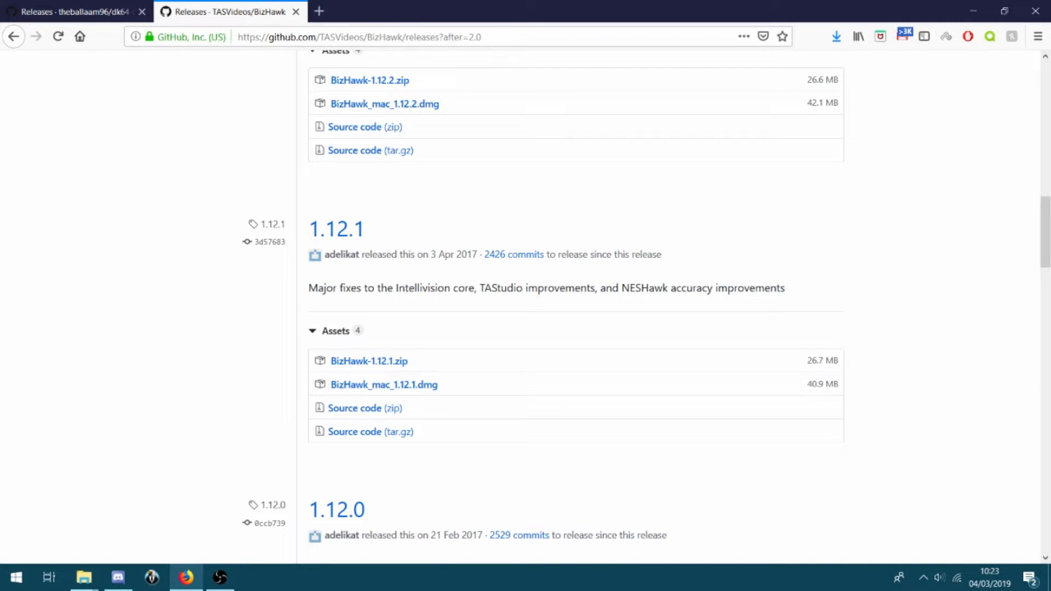
- Extract the dk64-lz-randomizer archive into the DK64 Loading Zone Randomizer folder in Downloads
{"action": "key", "text": "alt+Tab"}
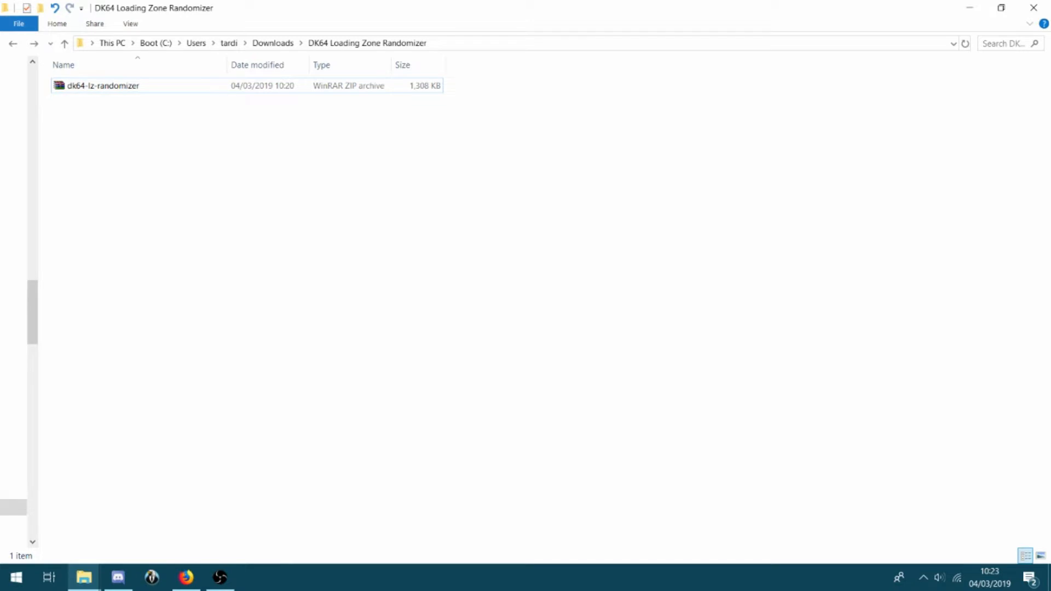
{"action": "right_click", "coordinate": [126, 85]}
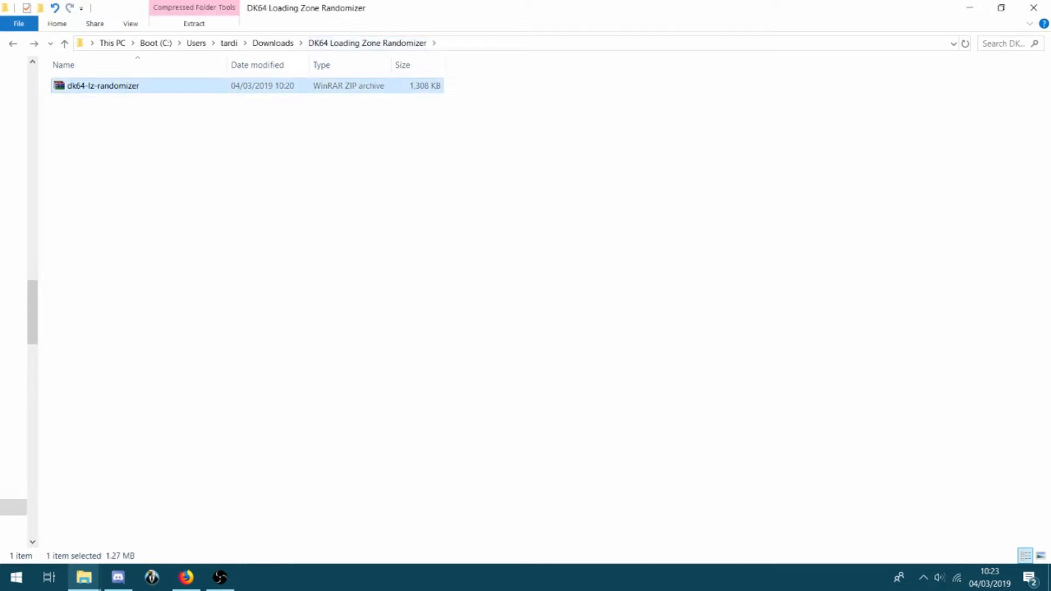
{"action": "left_click", "coordinate": [170, 141]}
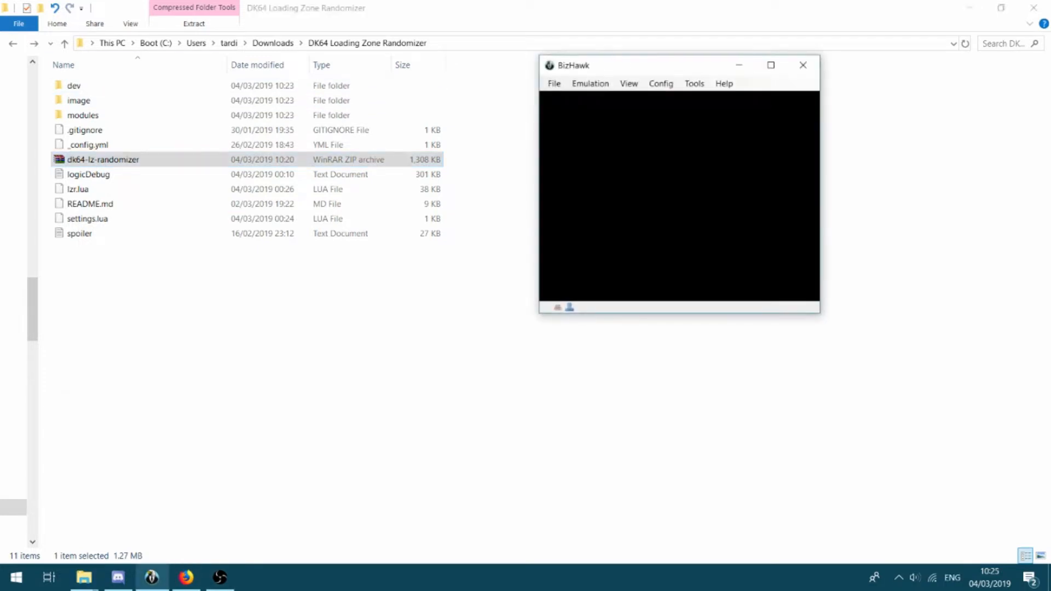
- Load Donkey Kong 64 (USA) in BizHawk and choose GLideN64 as the N64 active video plugin
{"action": "key", "text": "alt+f"}
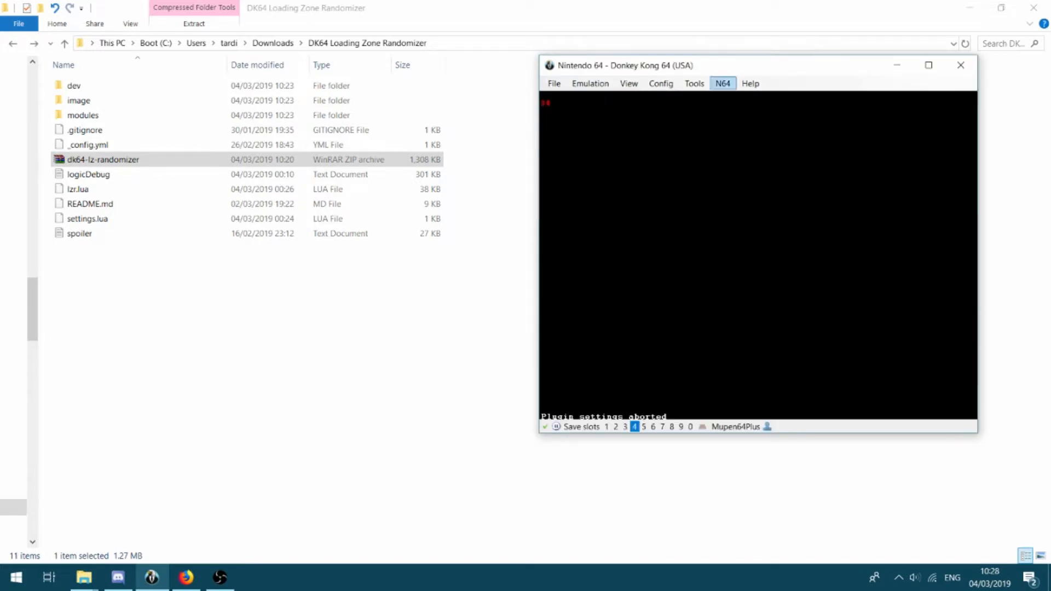
{"action": "left_click", "coordinate": [723, 83]}
{"action": "left_click", "coordinate": [737, 97]}
{"action": "left_click_drag", "start_coordinate": [731, 112], "coordinate": [255, 111]}
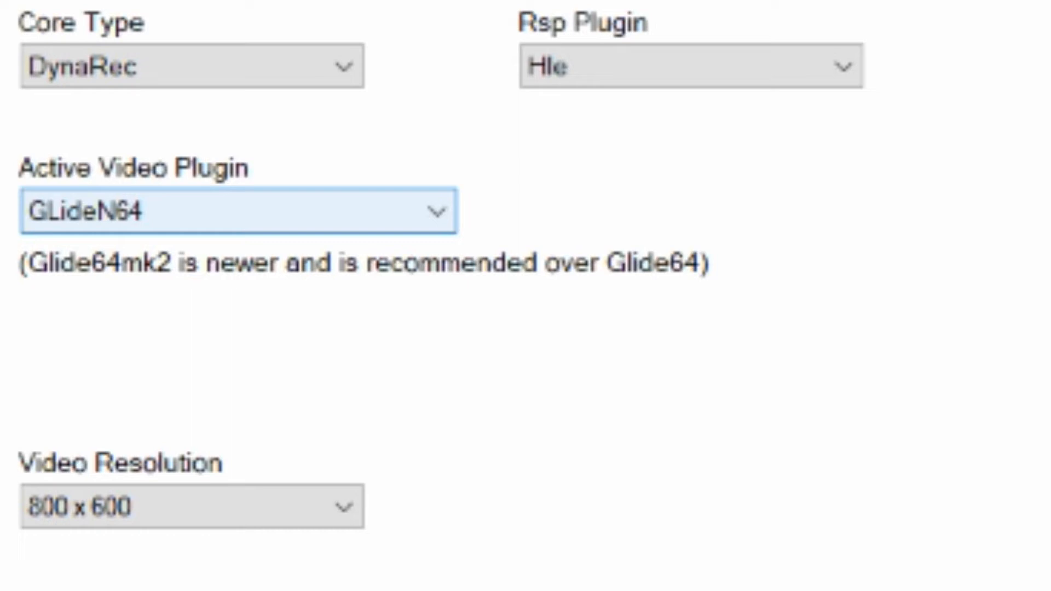
{"action": "left_click", "coordinate": [239, 211]}
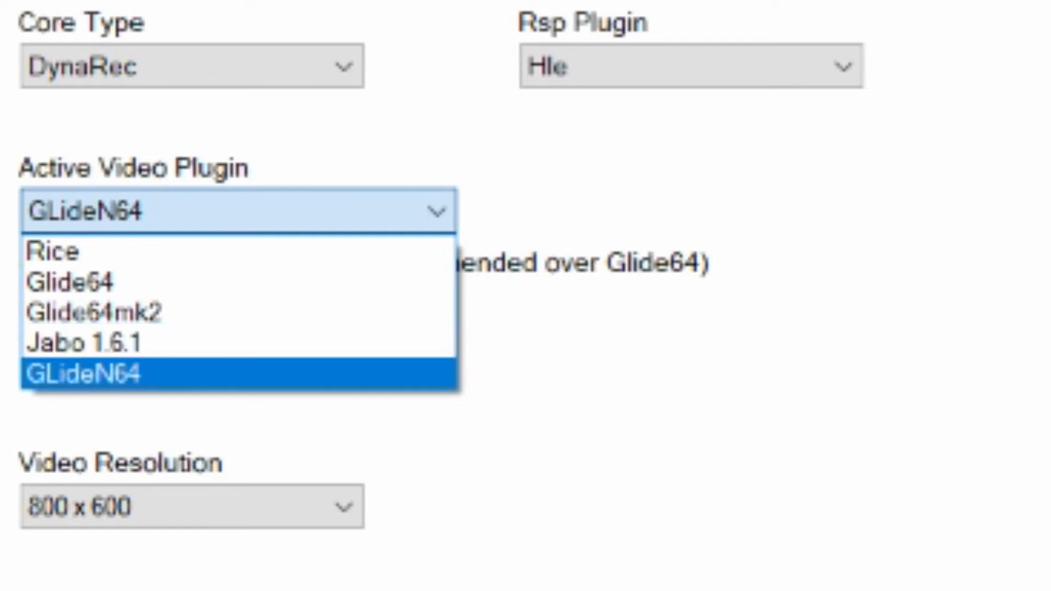
{"action": "left_click", "coordinate": [238, 375]}
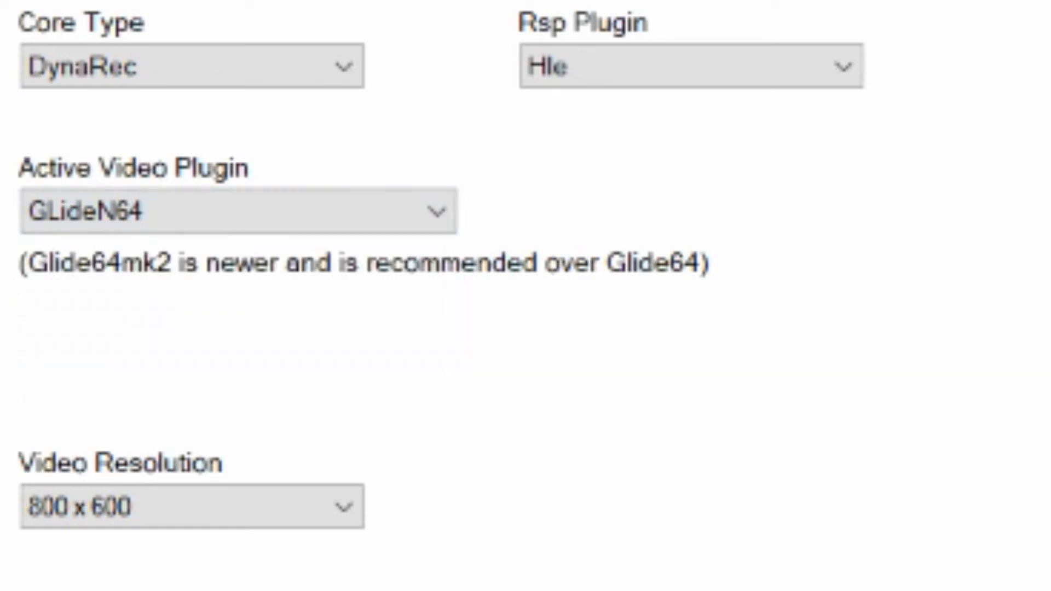
{"action": "left_click", "coordinate": [191, 506]}
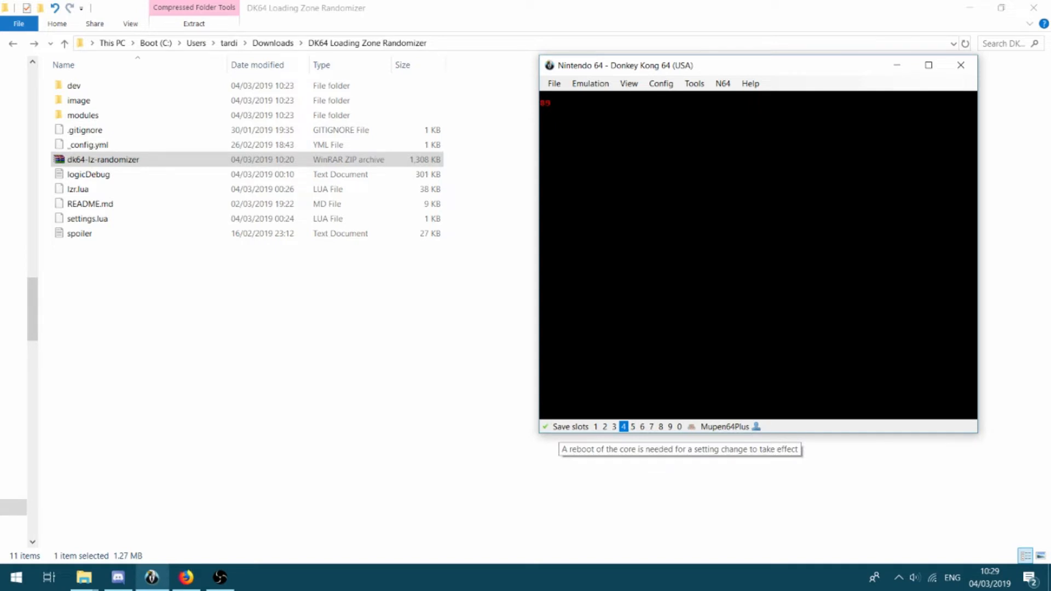
- Review the controller configuration for Player 1, including the normal, autofire and analog controls
{"action": "left_click", "coordinate": [694, 84]}
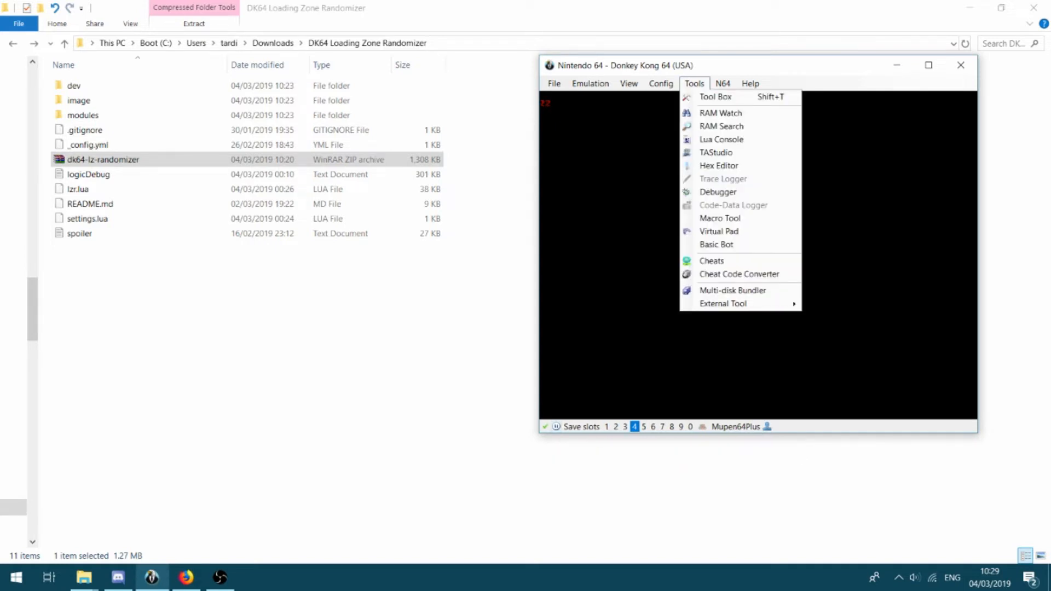
{"action": "mouse_move", "coordinate": [661, 84]}
{"action": "left_click", "coordinate": [684, 97]}
{"action": "left_click_drag", "start_coordinate": [575, 54], "coordinate": [314, 53]}
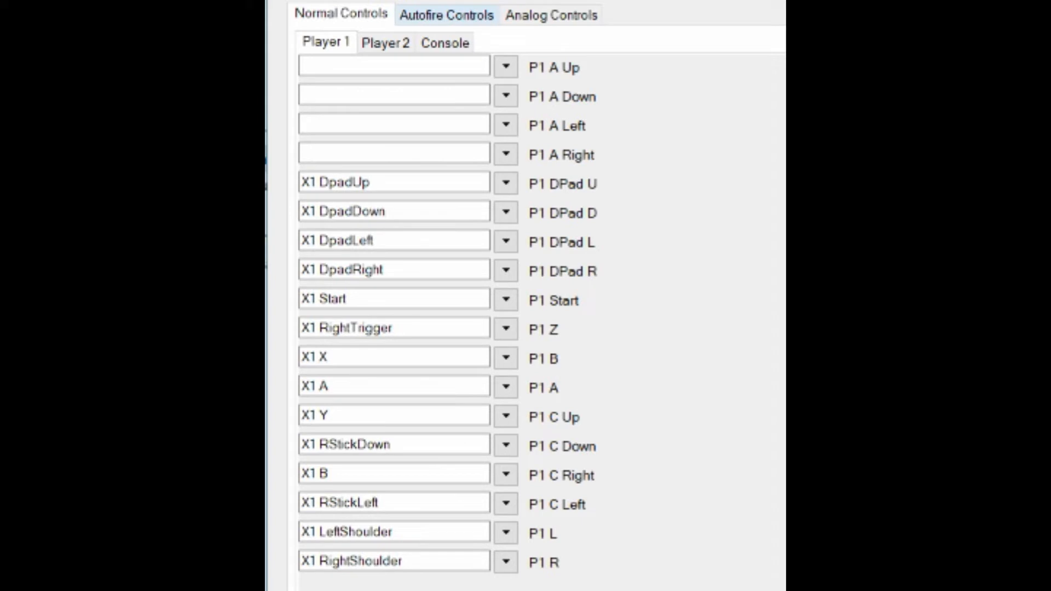
{"action": "left_click", "coordinate": [447, 15]}
{"action": "left_click", "coordinate": [551, 15]}
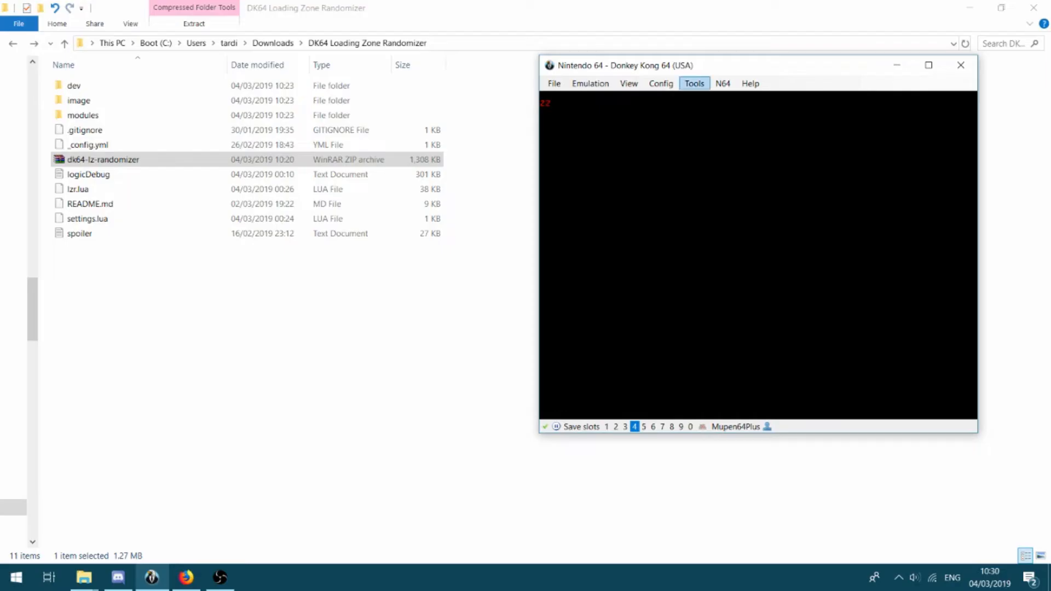
- Open the Lua Console and load the lzr.lua script from the DK64 Loading Zone Randomizer folder
{"action": "left_click", "coordinate": [694, 83]}
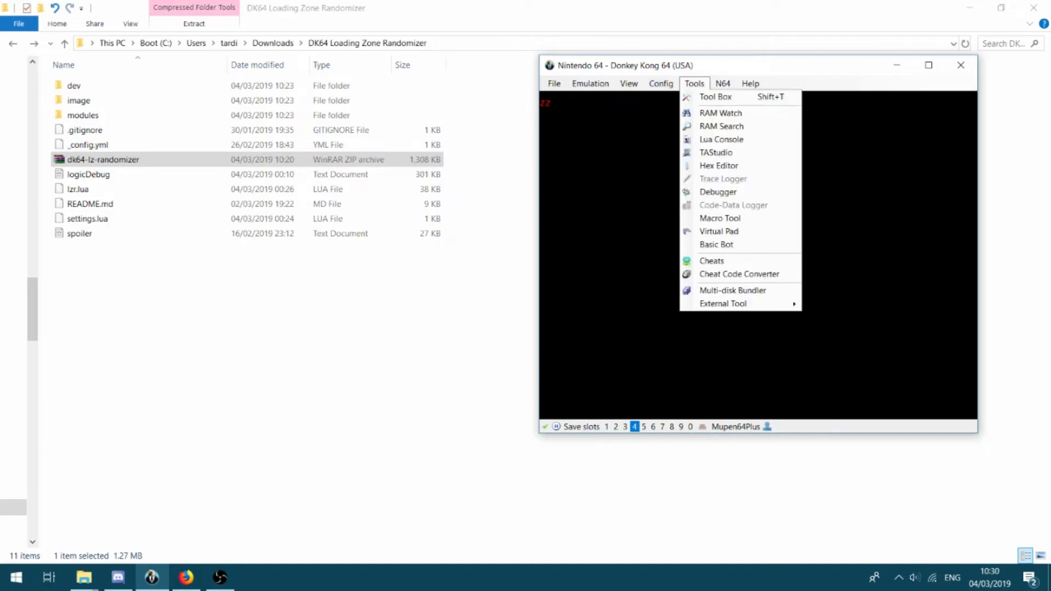
{"action": "left_click", "coordinate": [721, 139]}
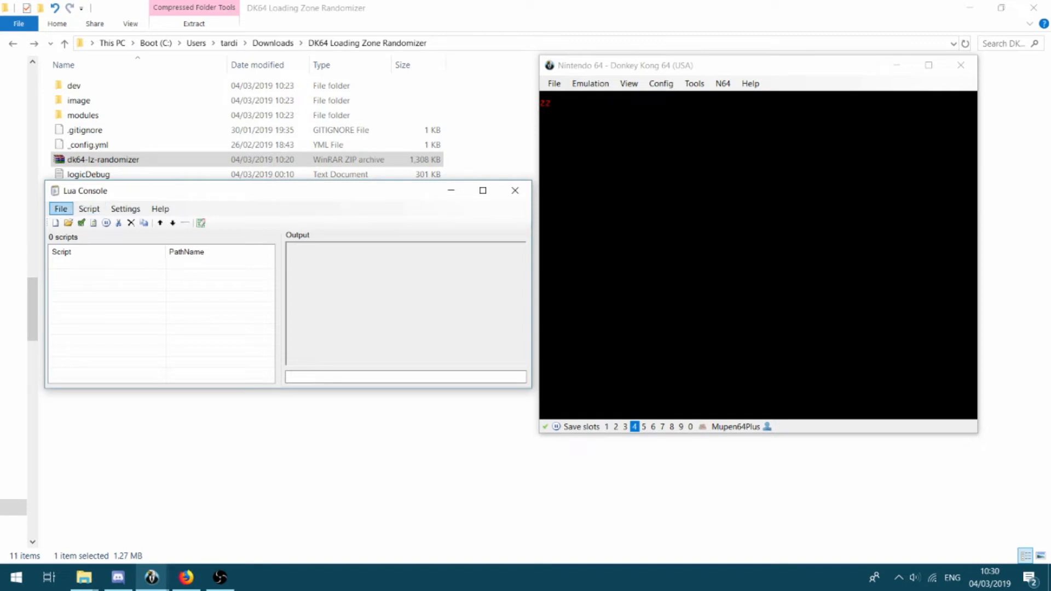
{"action": "left_click", "coordinate": [89, 209]}
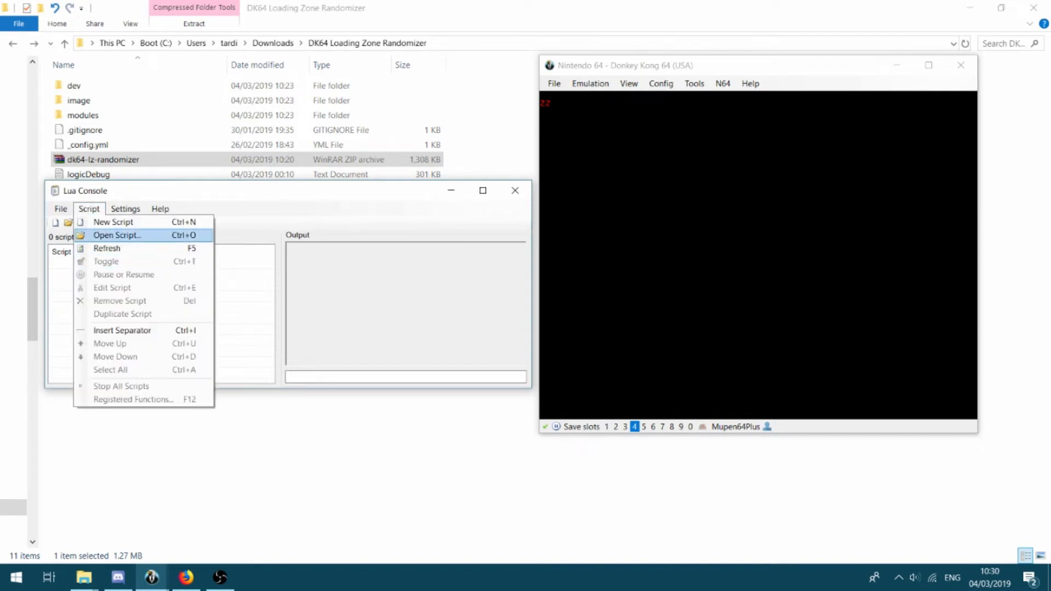
{"action": "key", "text": "Return"}
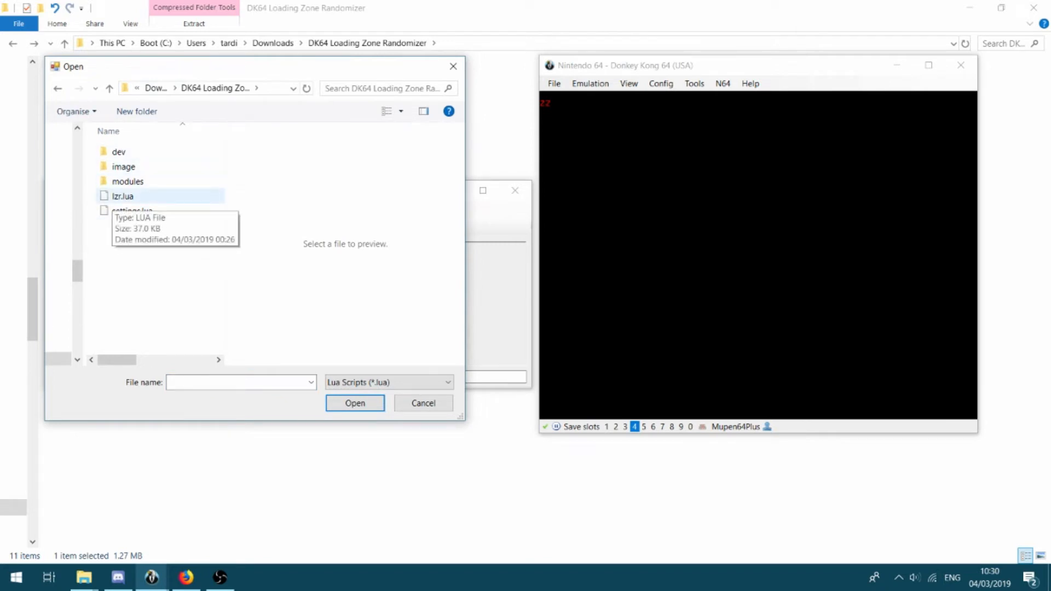
{"action": "double_click", "coordinate": [122, 196]}
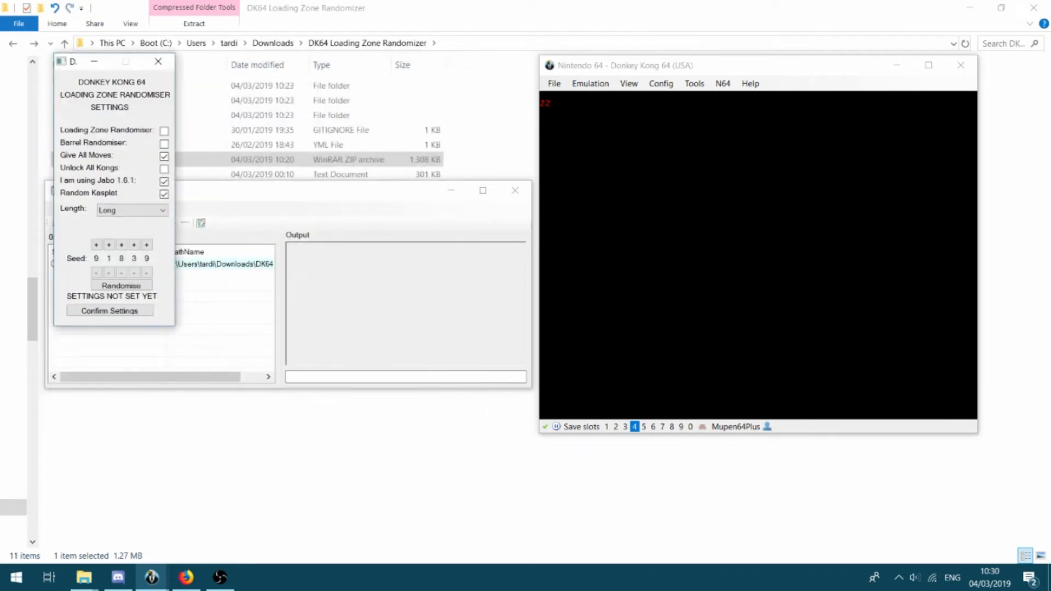
- Enable Loading Zone Randomiser, Barrel Randomiser and Unlock All Kongs in the randomiser settings, with Length set to Long
{"action": "left_click_drag", "start_coordinate": [98, 62], "coordinate": [294, 134]}
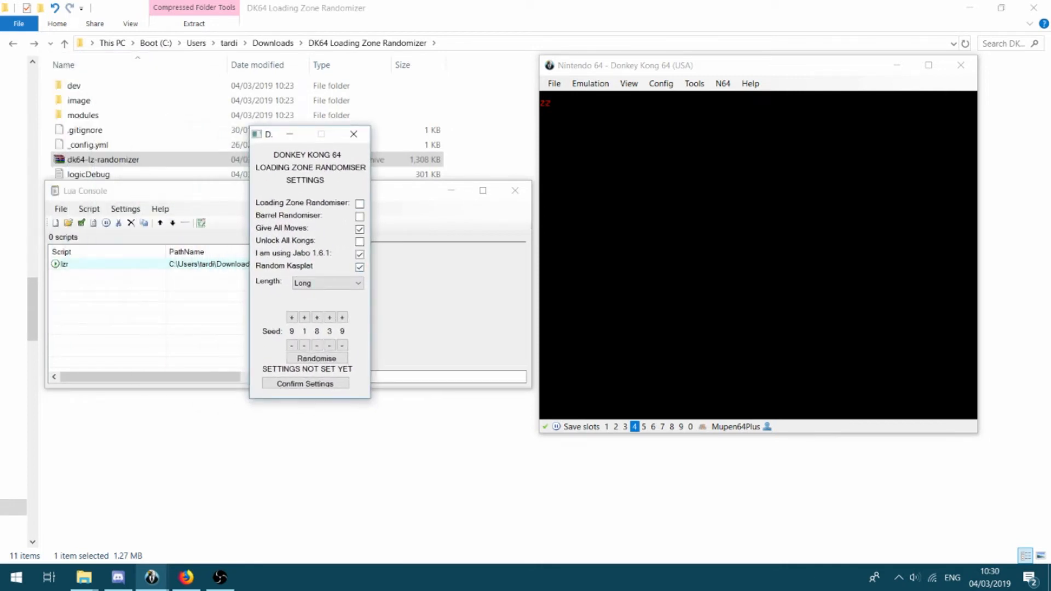
{"action": "left_click", "coordinate": [360, 204]}
{"action": "left_click", "coordinate": [360, 216]}
{"action": "left_click", "coordinate": [359, 254]}
{"action": "left_click", "coordinate": [327, 282]}
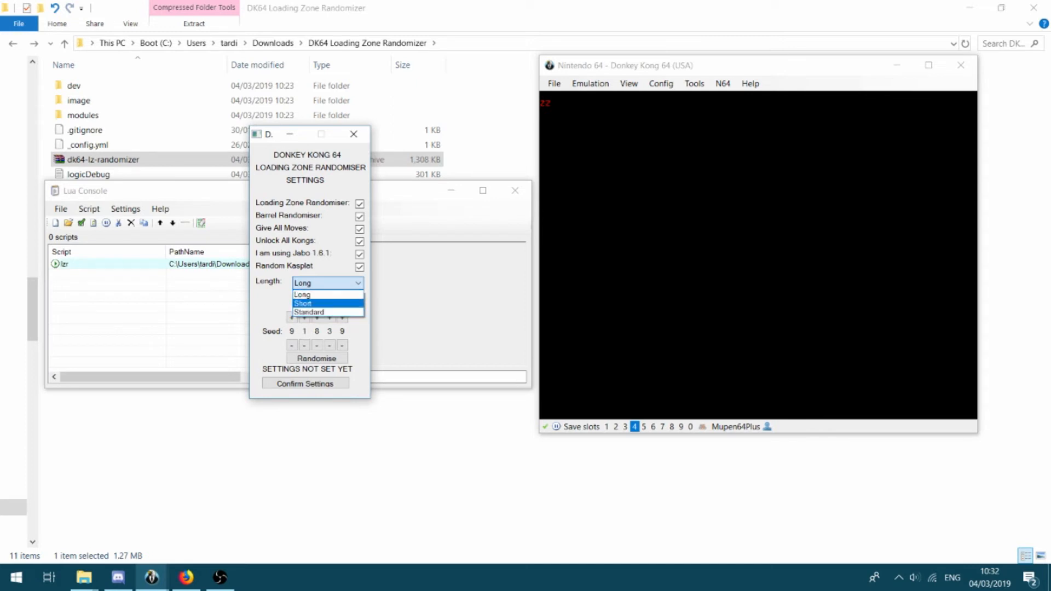
{"action": "left_click", "coordinate": [328, 295]}
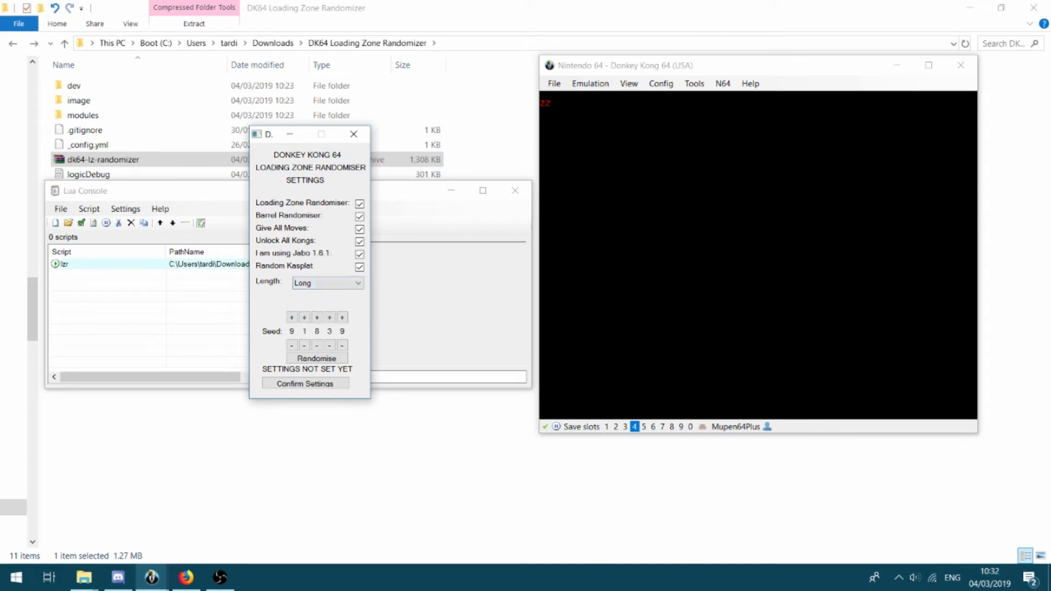
- Adjust the first four seed digits individually, raising and lowering them one step at a time
{"action": "left_click", "coordinate": [291, 345]}
{"action": "left_click", "coordinate": [292, 346]}
{"action": "left_click", "coordinate": [291, 317]}
{"action": "left_click", "coordinate": [304, 345]}
{"action": "left_click", "coordinate": [317, 317]}
{"action": "left_click", "coordinate": [317, 317]}
{"action": "left_click", "coordinate": [316, 318]}
{"action": "left_click", "coordinate": [329, 317]}
{"action": "left_click", "coordinate": [329, 317]}
{"action": "left_click", "coordinate": [329, 317]}
- Randomise the seed, disable the Jabo 1.6.1 option and confirm the randomiser settings
{"action": "left_click", "coordinate": [316, 358]}
{"action": "left_click", "coordinate": [316, 358]}
{"action": "left_click", "coordinate": [359, 254]}
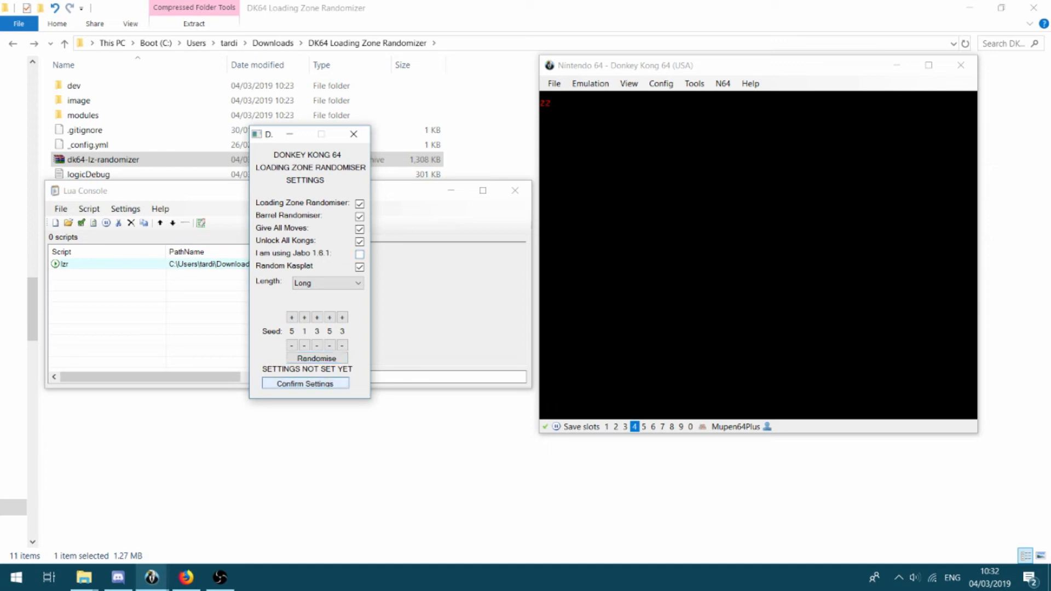
{"action": "left_click", "coordinate": [305, 383]}
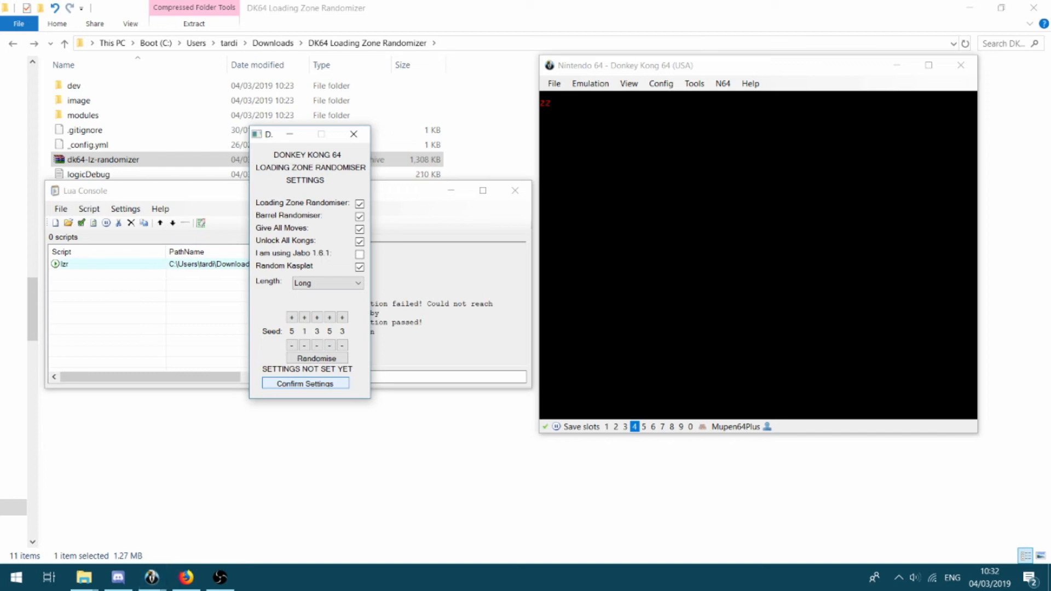
- Return to the Donkey Kong 64 game window and move through its main menu to Options
{"action": "left_click", "coordinate": [758, 248]}
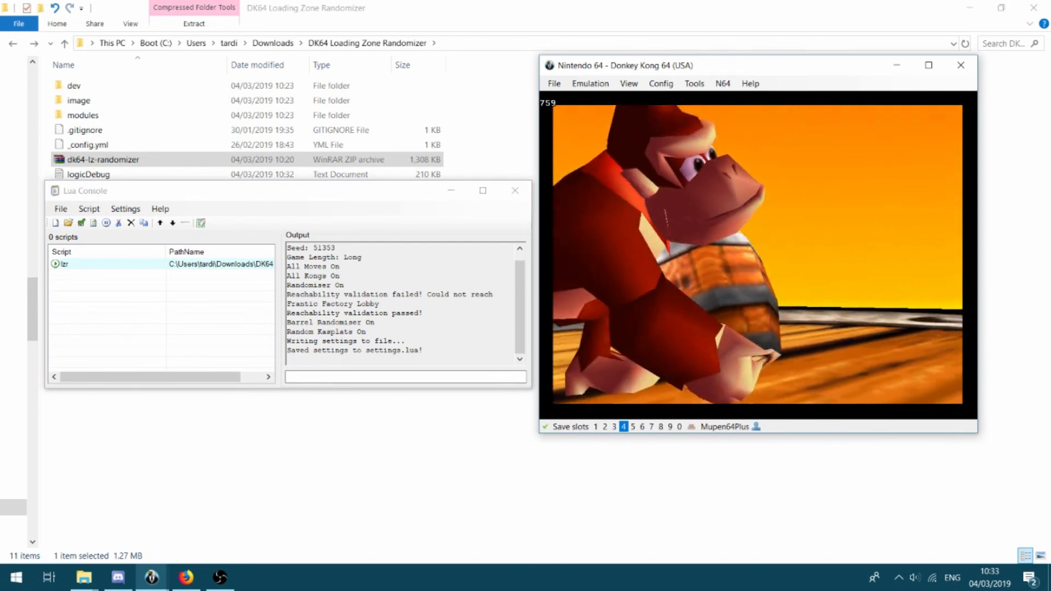
{"action": "key", "text": "Right"}
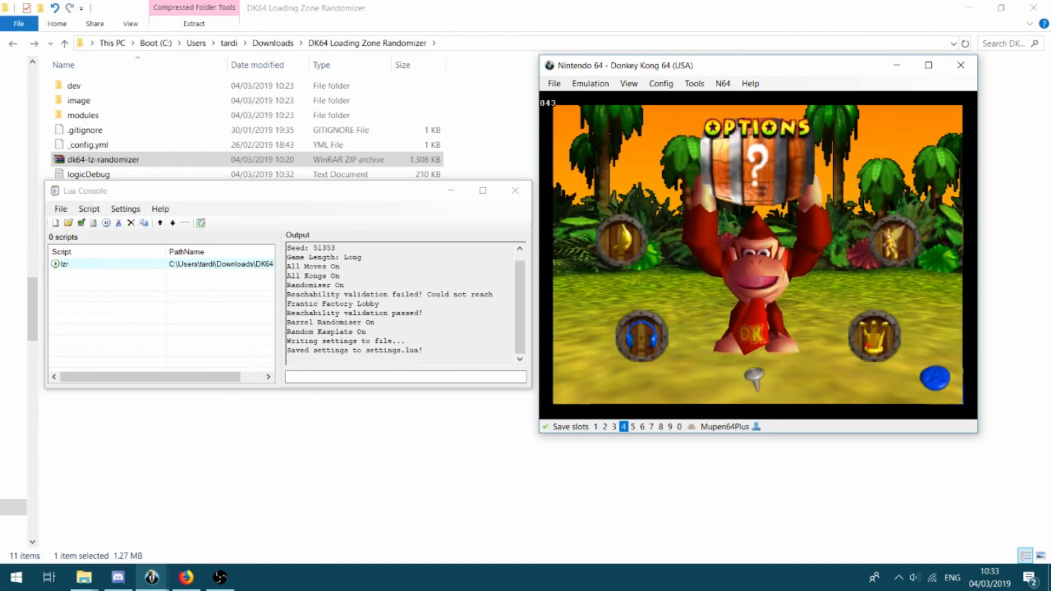